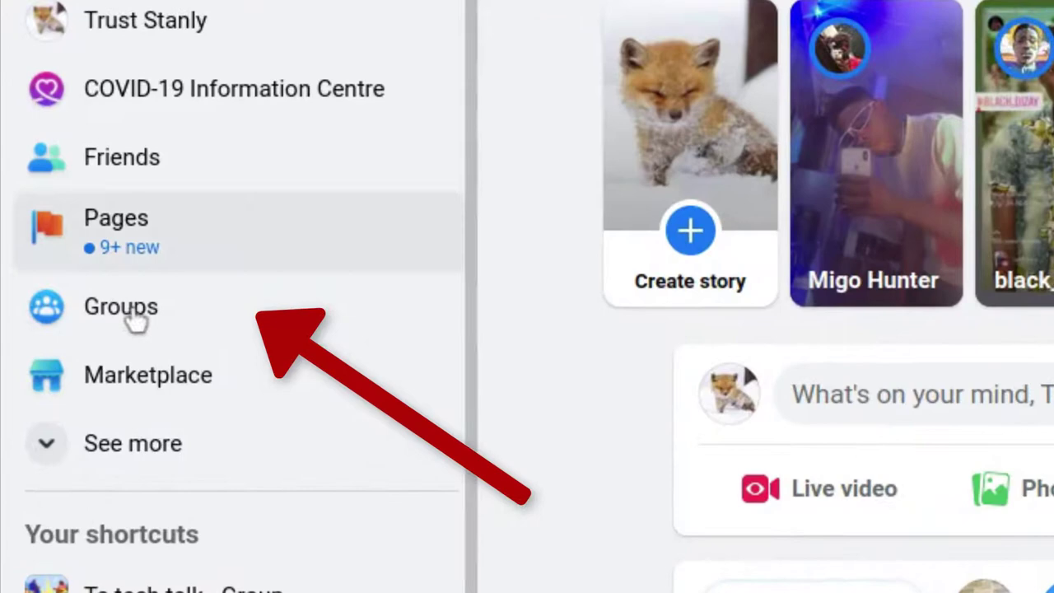
# Step: Open the Groups feed and browse the sidebar's managed Ts test and joined groups like BATTLEFIELD PC and Doge Coin
pyautogui.click(132, 320)
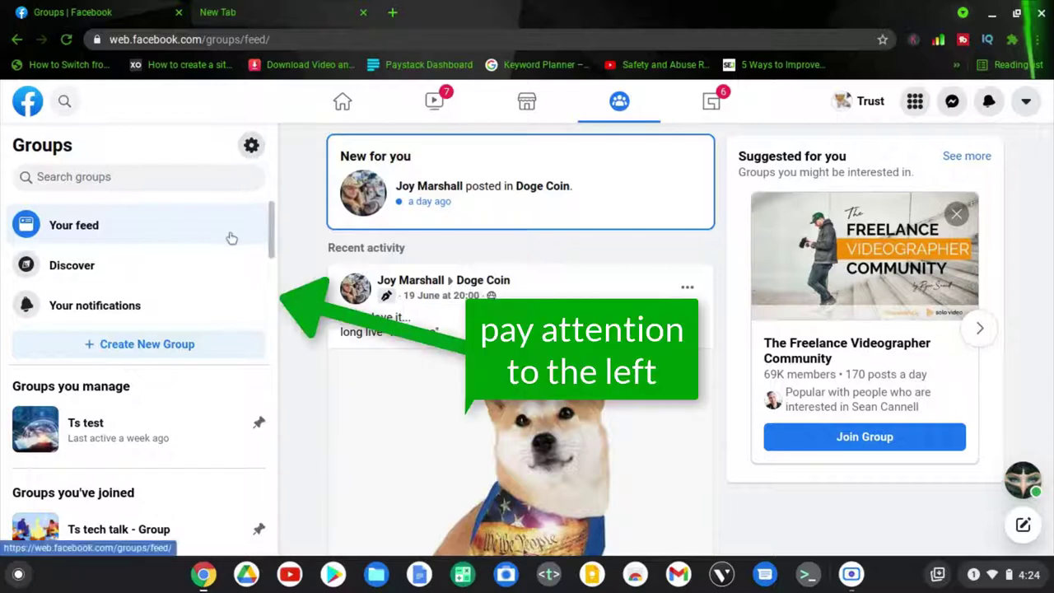
pyautogui.scroll(-3, 232, 238)
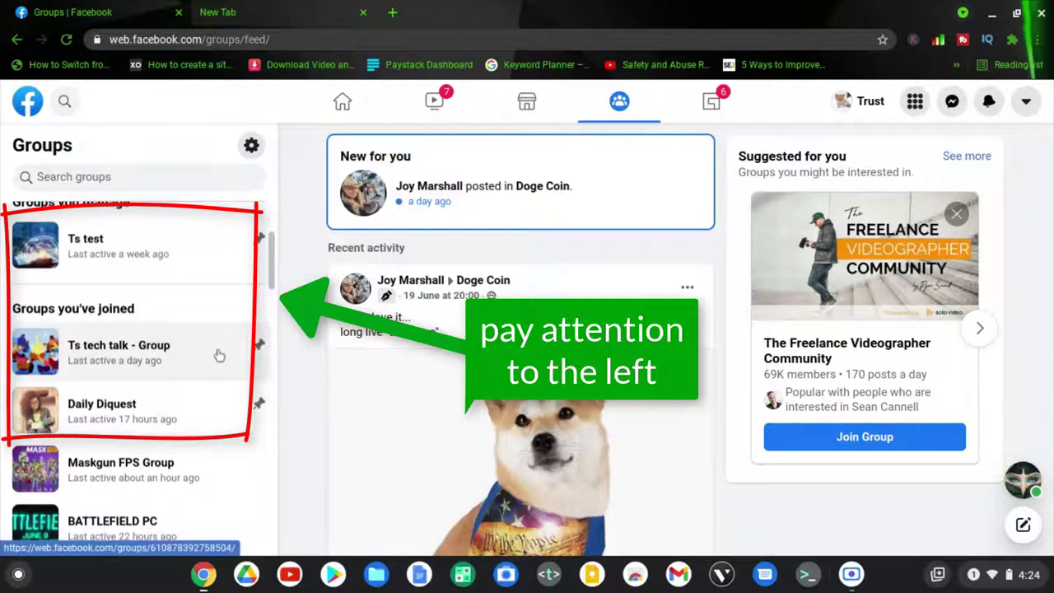
pyautogui.scroll(-1, 218, 355)
pyautogui.scroll(2, 218, 355)
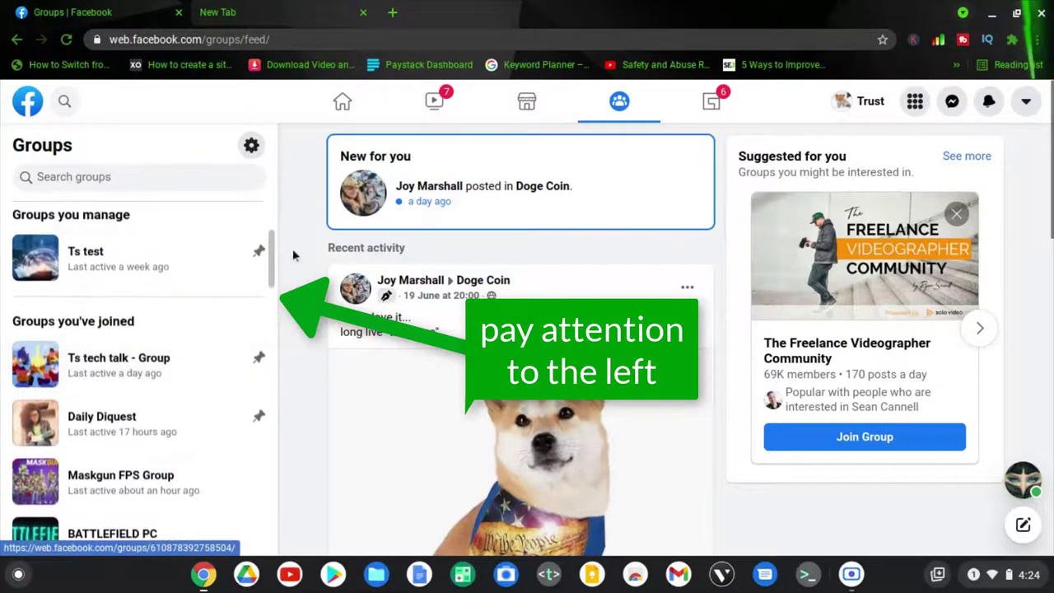
pyautogui.scroll(-3, 218, 395)
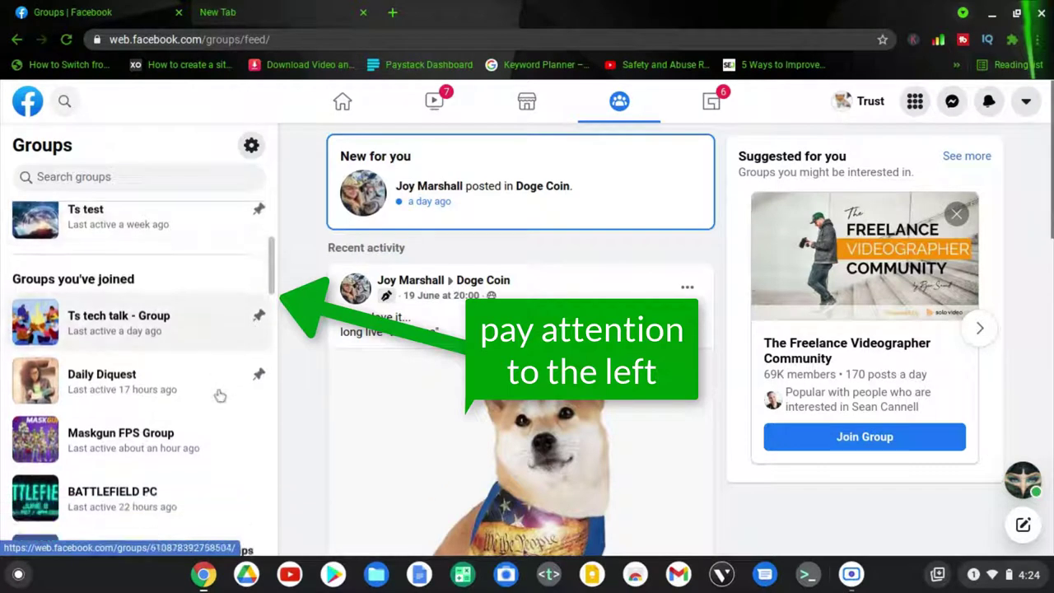
pyautogui.scroll(-1, 220, 396)
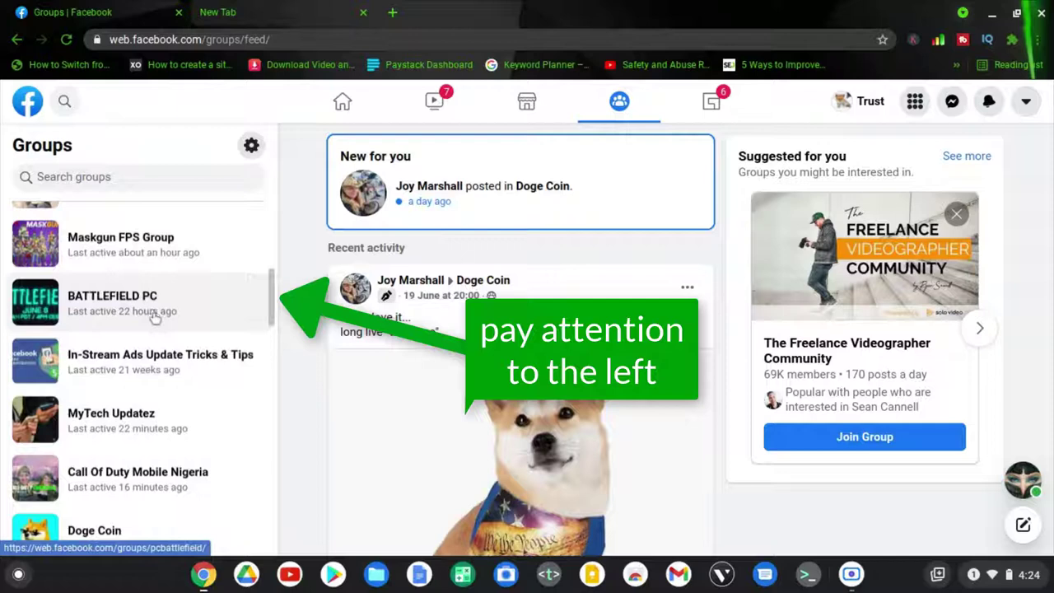
pyautogui.scroll(-3, 140, 305)
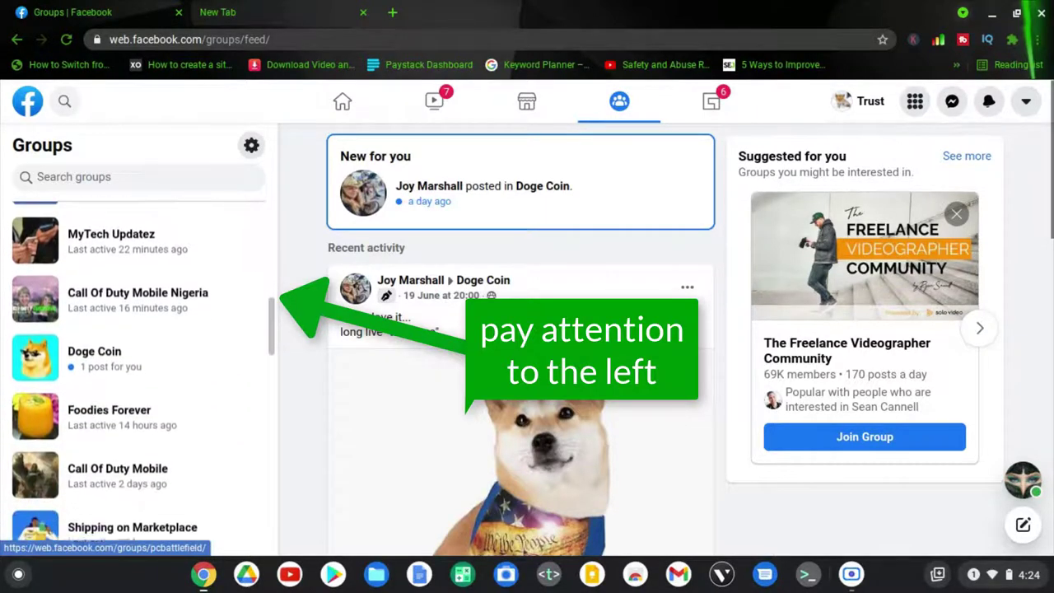
pyautogui.scroll(4, 140, 395)
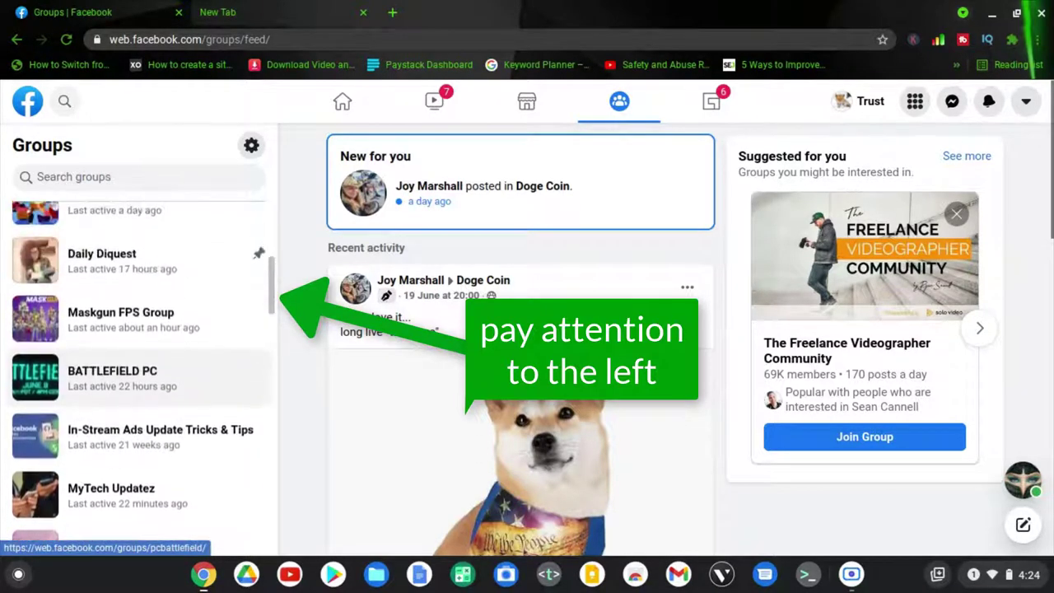
pyautogui.scroll(4, 140, 346)
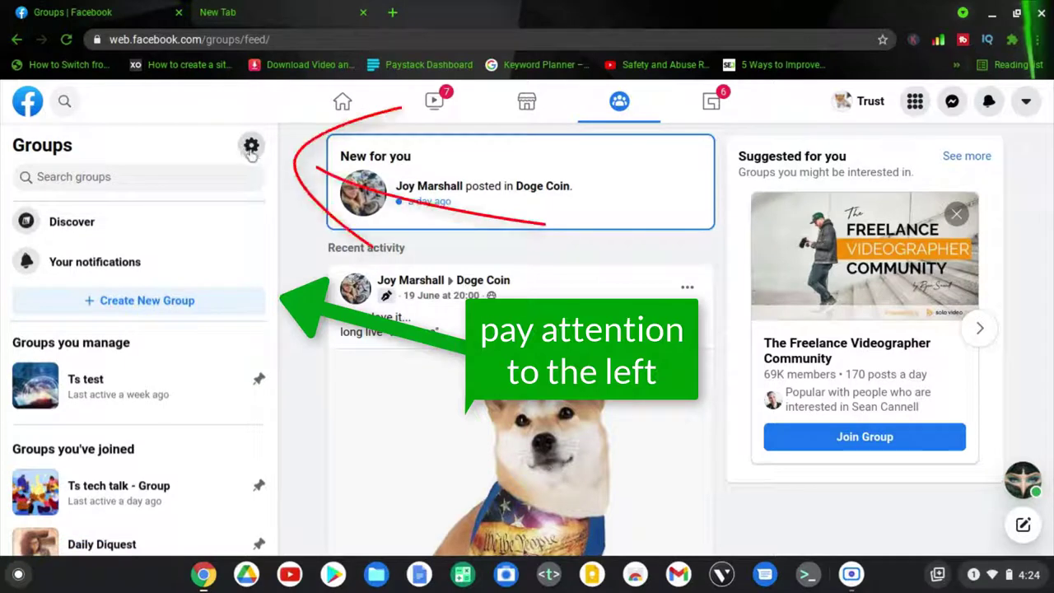
# Step: Open the Pin groups dialog from the Groups settings, showing Ts tech talk - Group, Daily Diquest and Ts test pinned
pyautogui.click(251, 148)
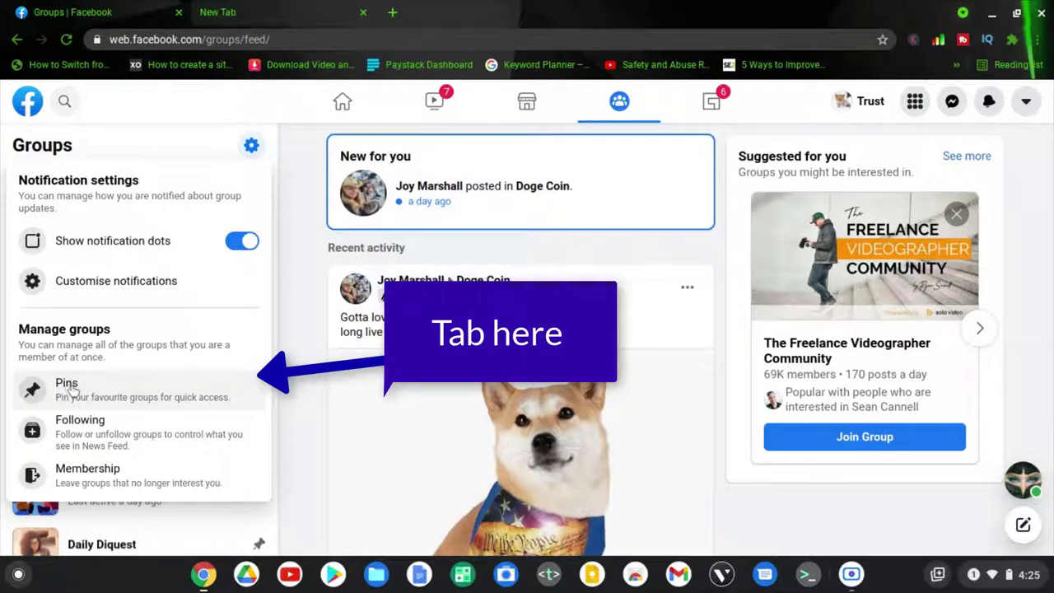
pyautogui.click(70, 388)
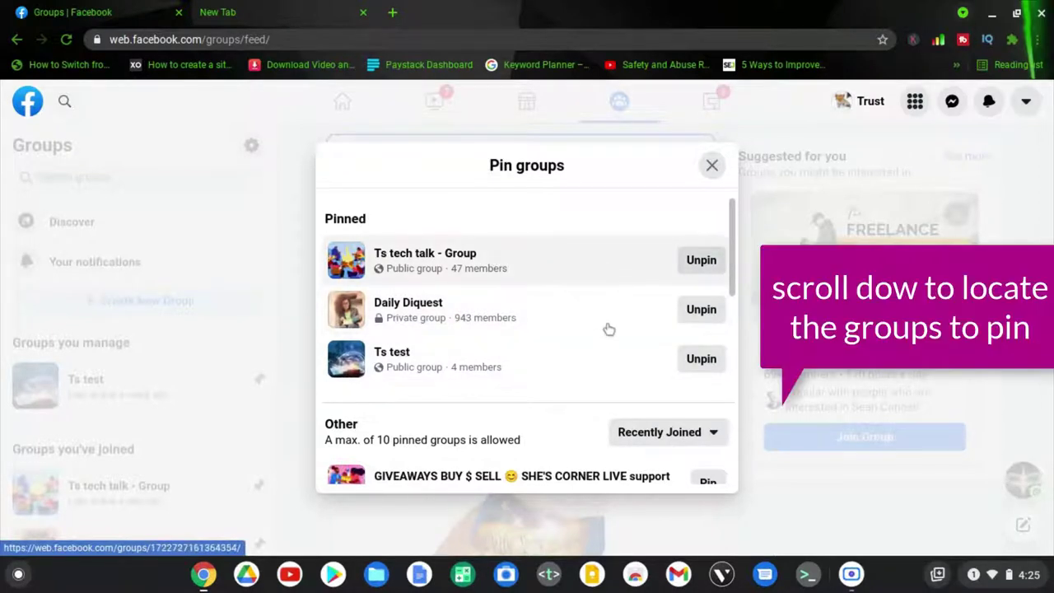
# Step: Pin Doge Coin, Foodies Forever, Call Of Duty Mobile Africa, Attack on Titan Fans and OLD/NEW SCHOOL PAC MAN FANS, then close the dialog
pyautogui.scroll(-3, 608, 330)
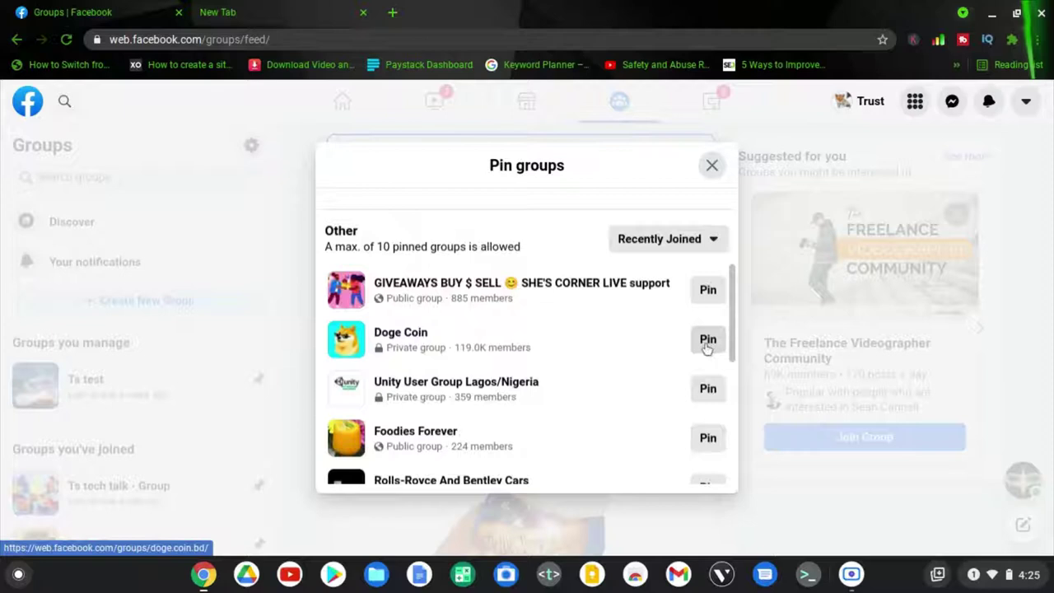
pyautogui.click(706, 346)
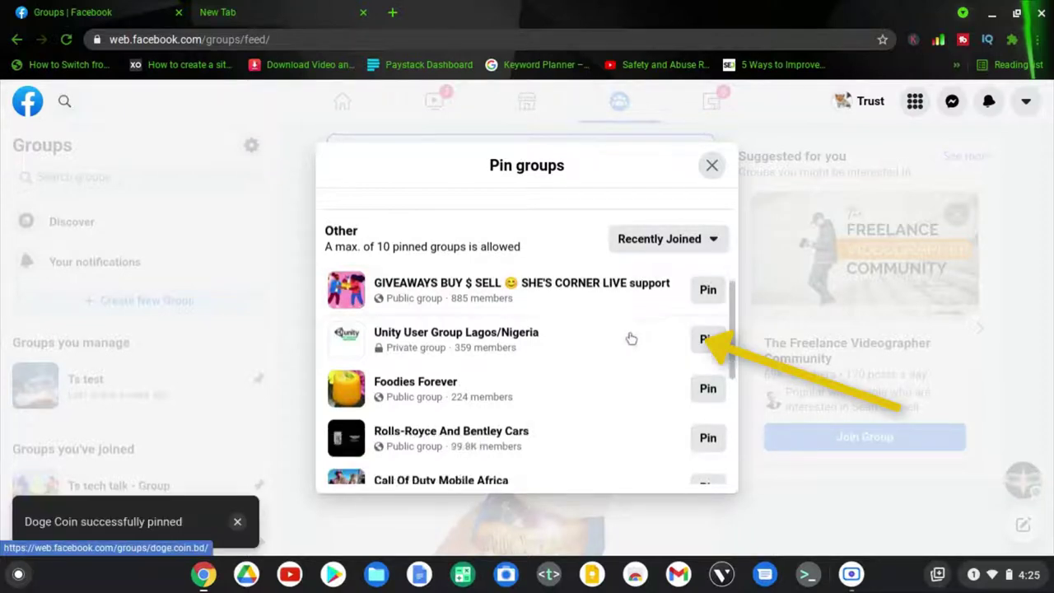
pyautogui.scroll(3, 634, 342)
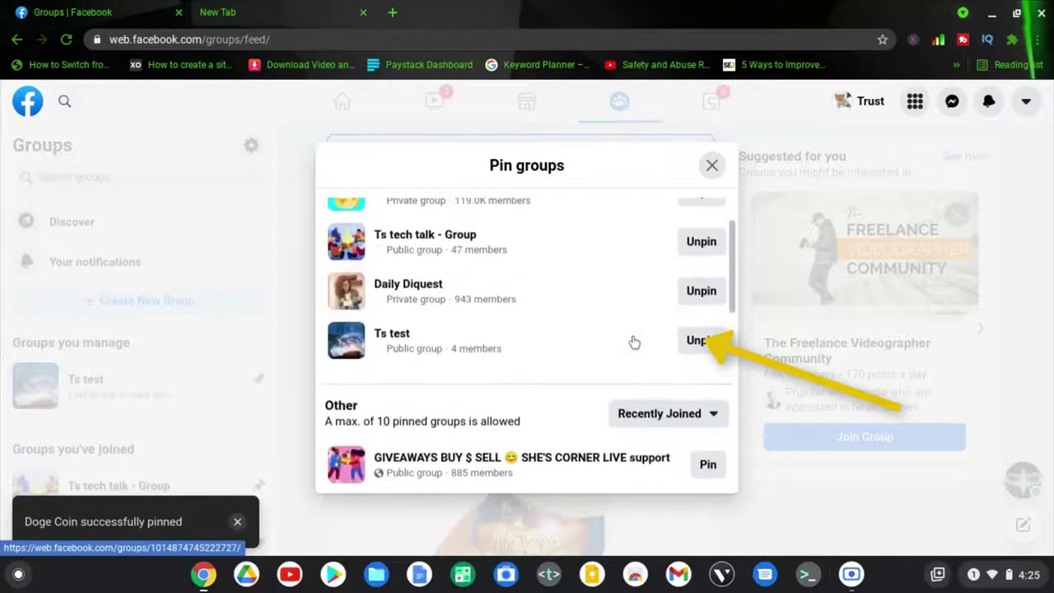
pyautogui.scroll(-3, 663, 383)
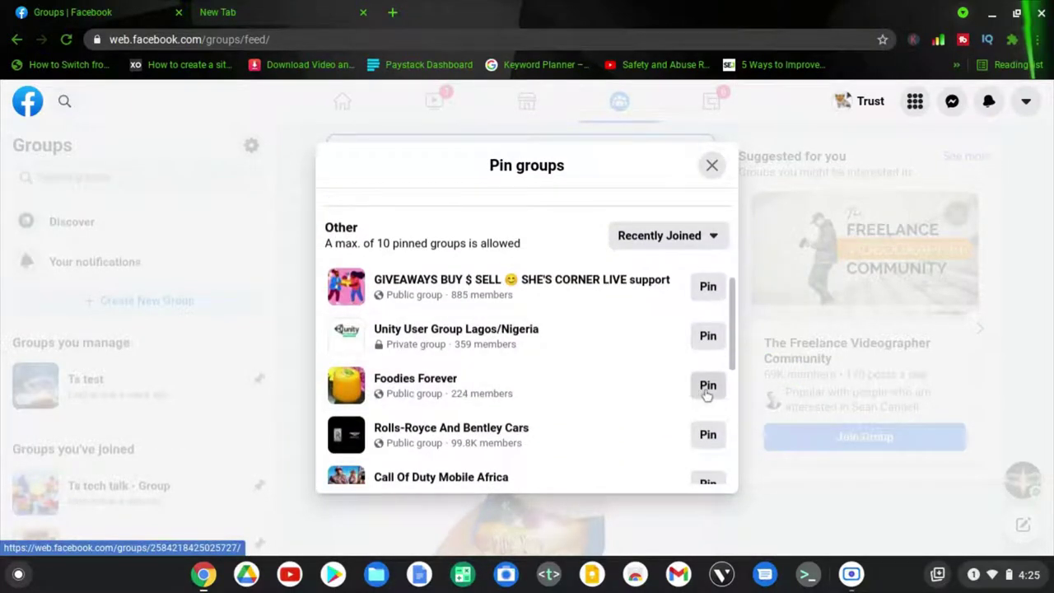
pyautogui.scroll(-2, 664, 388)
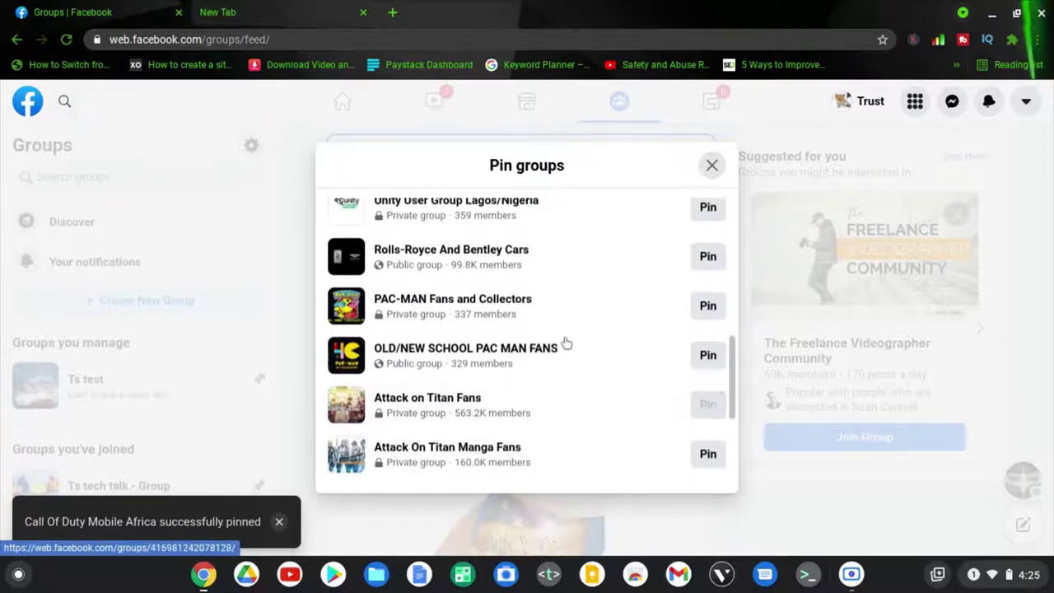
pyautogui.click(706, 360)
pyautogui.scroll(10, 607, 322)
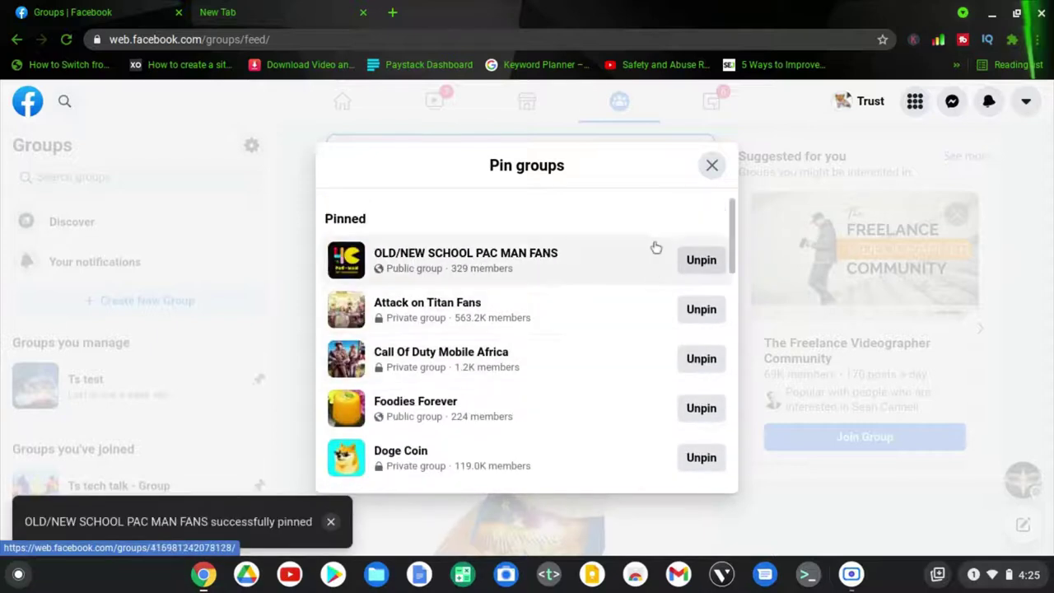
pyautogui.click(712, 167)
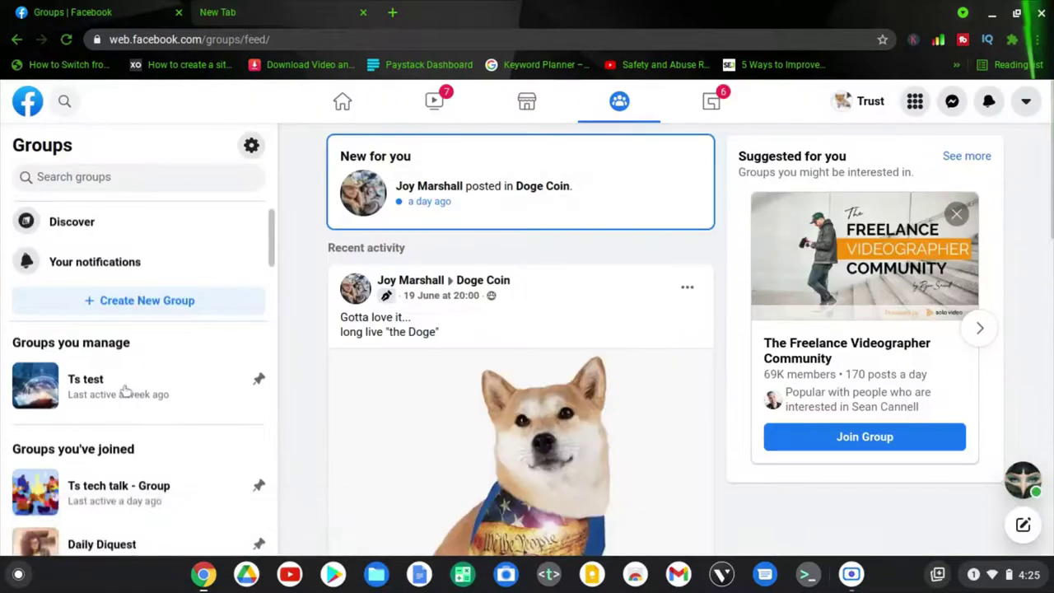
# Step: Reload the Groups feed so Foodies Forever and Doge Coin appear beside Ts tech talk - Group
pyautogui.scroll(-1, 128, 397)
pyautogui.scroll(-3, 128, 398)
pyautogui.scroll(5, 125, 396)
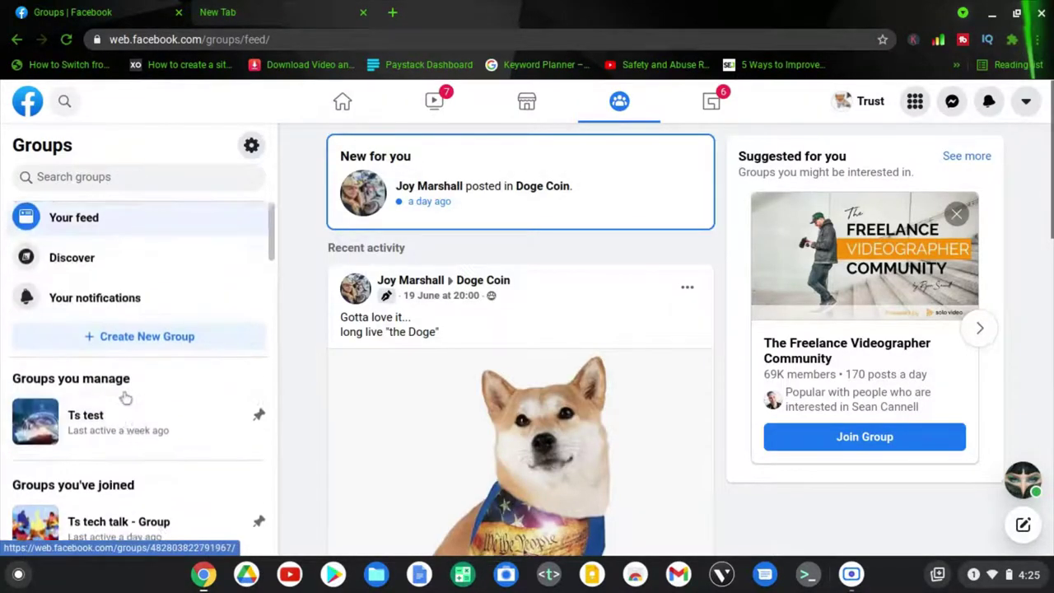
pyautogui.hotkey('ctrl', 'r')
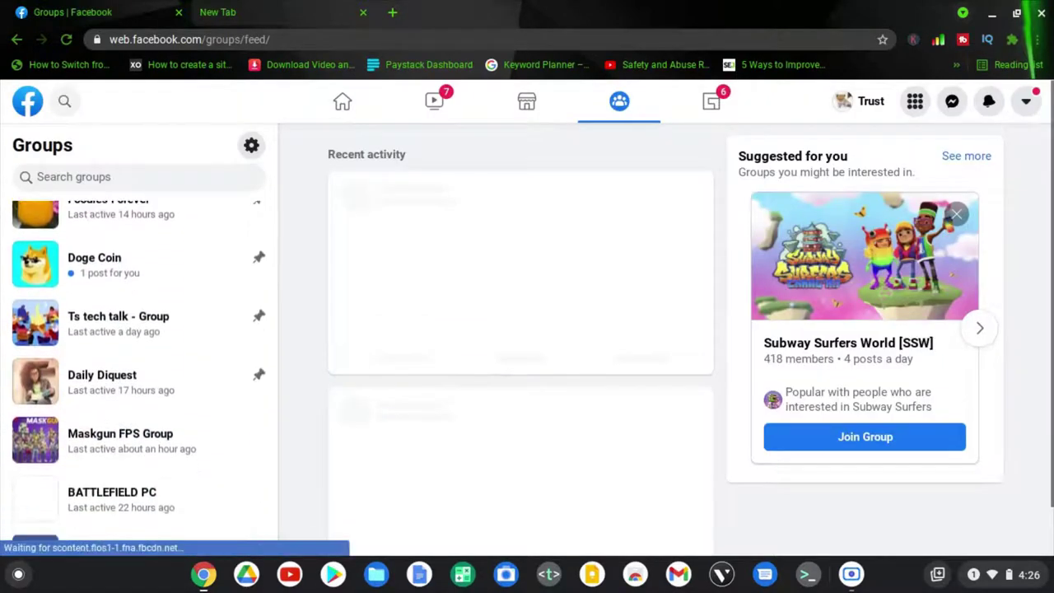
# Step: Confirm the pinned groups lead the sidebar list and open the Doge Coin group's recent post
pyautogui.scroll(4, 132, 412)
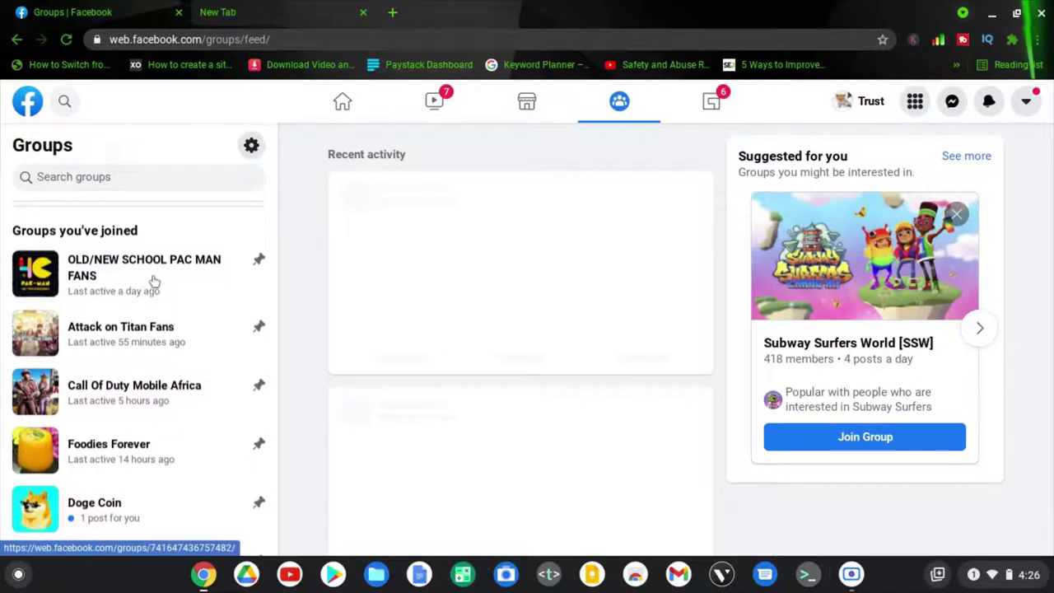
pyautogui.scroll(-2, 160, 294)
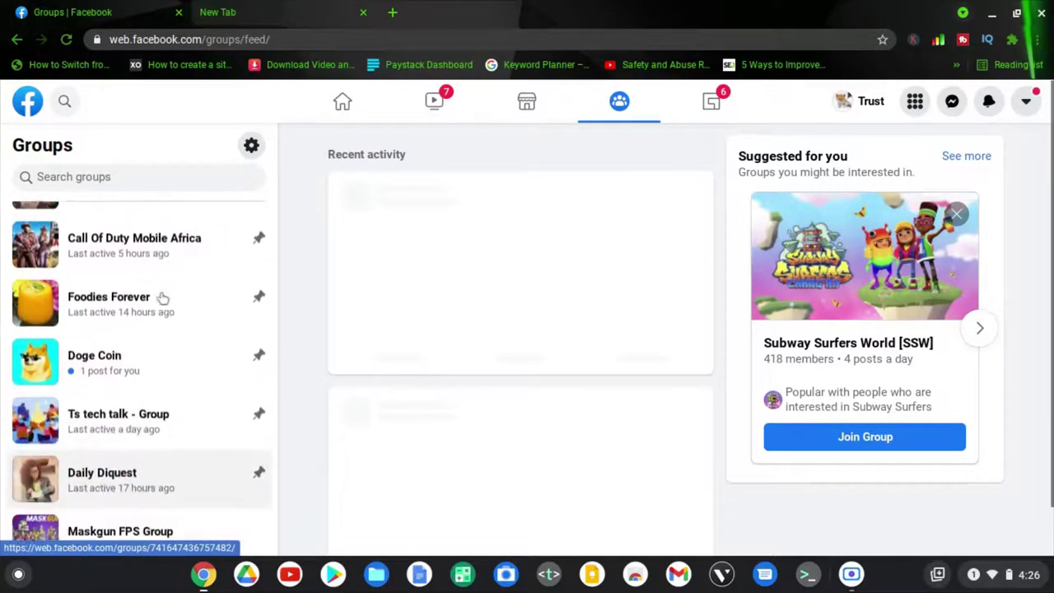
pyautogui.scroll(-1, 162, 299)
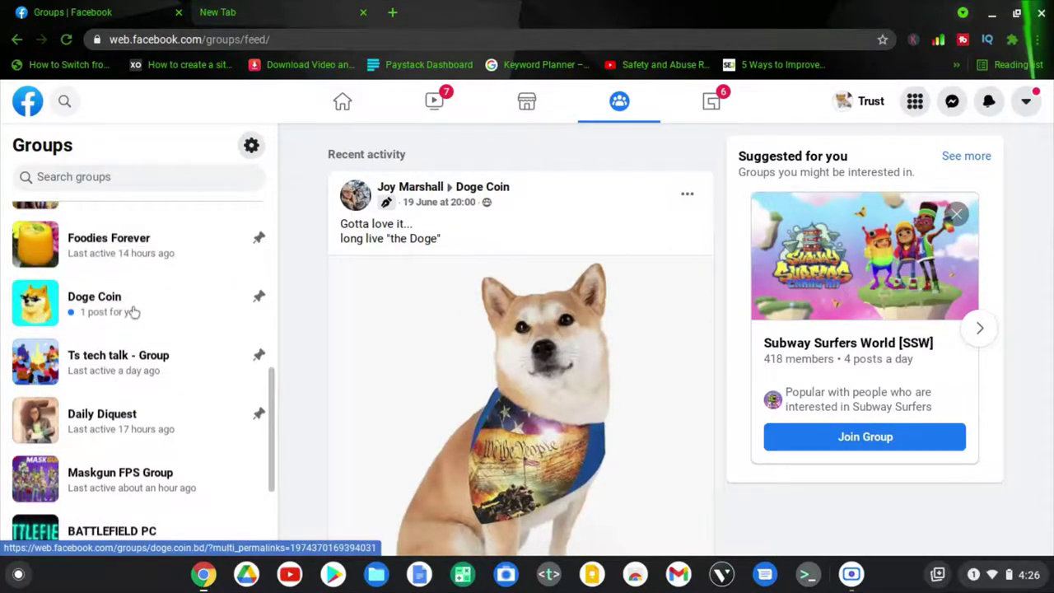
pyautogui.scroll(1, 134, 311)
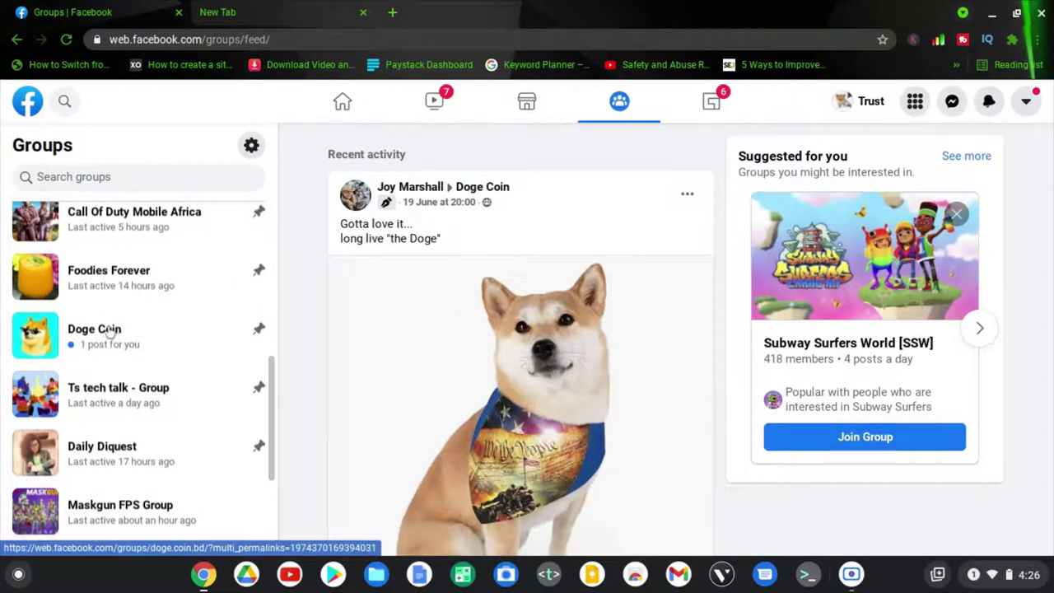
pyautogui.click(108, 331)
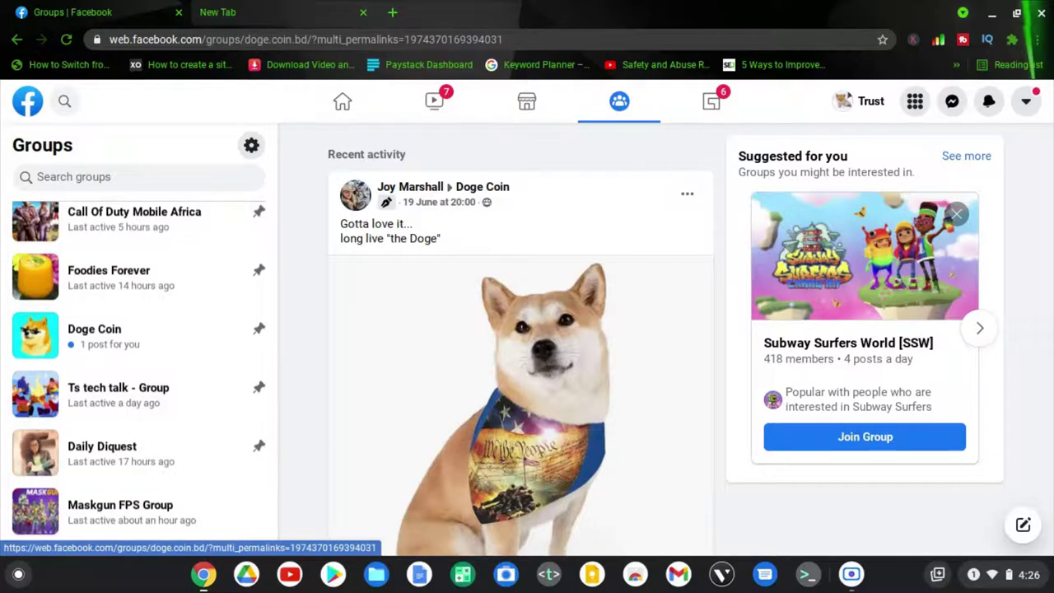
# Step: Open the Doge Coin group page, then return to the Facebook home page at web.facebook.com
pyautogui.click(107, 330)
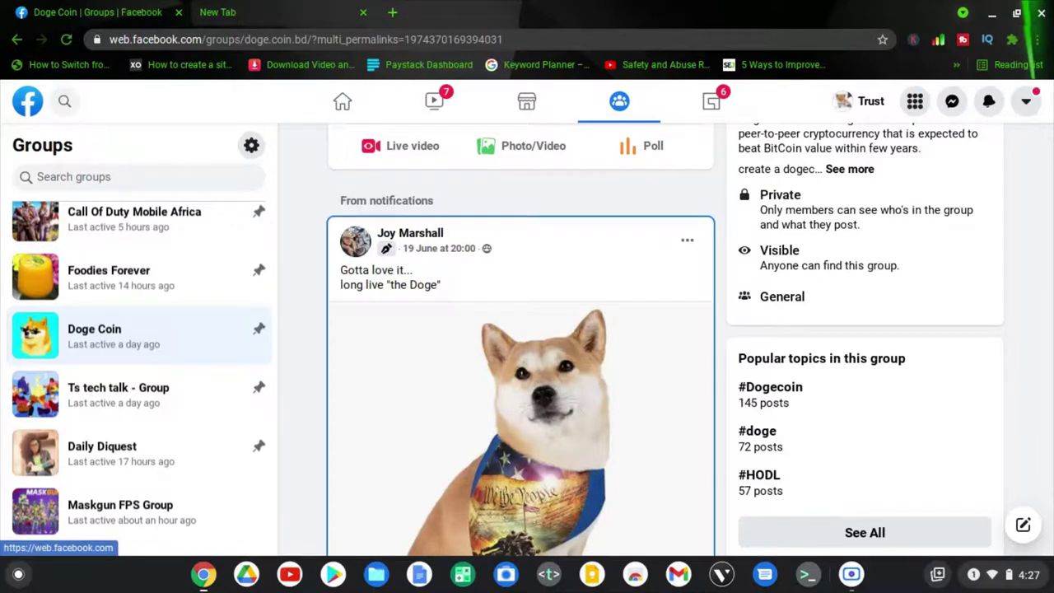
pyautogui.click(27, 100)
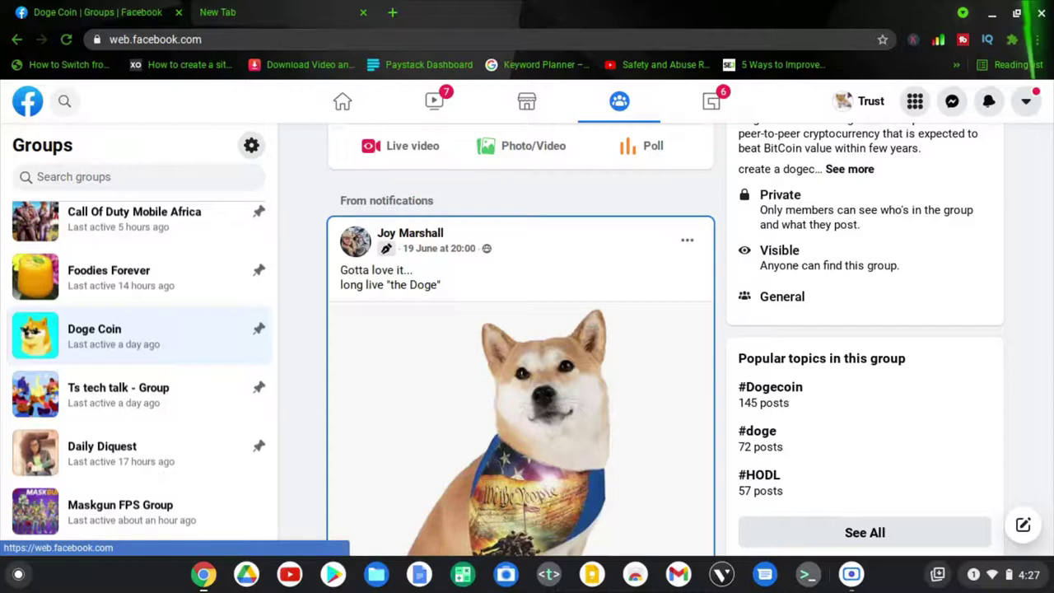